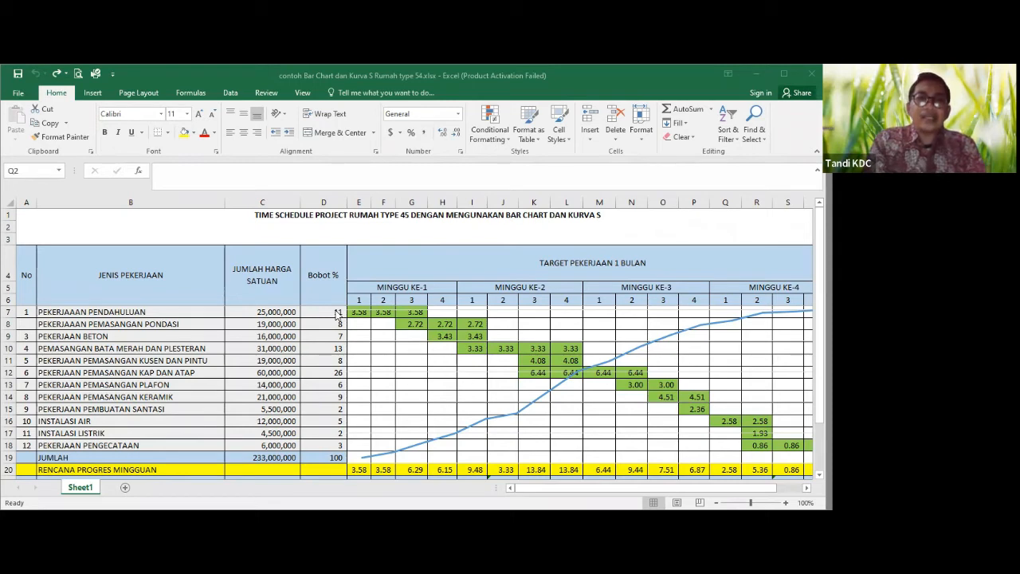
- Examine the preliminary work's price, the Bobot % formulas for the first two jobs, and the first day's weight formula
left_click(267, 313)
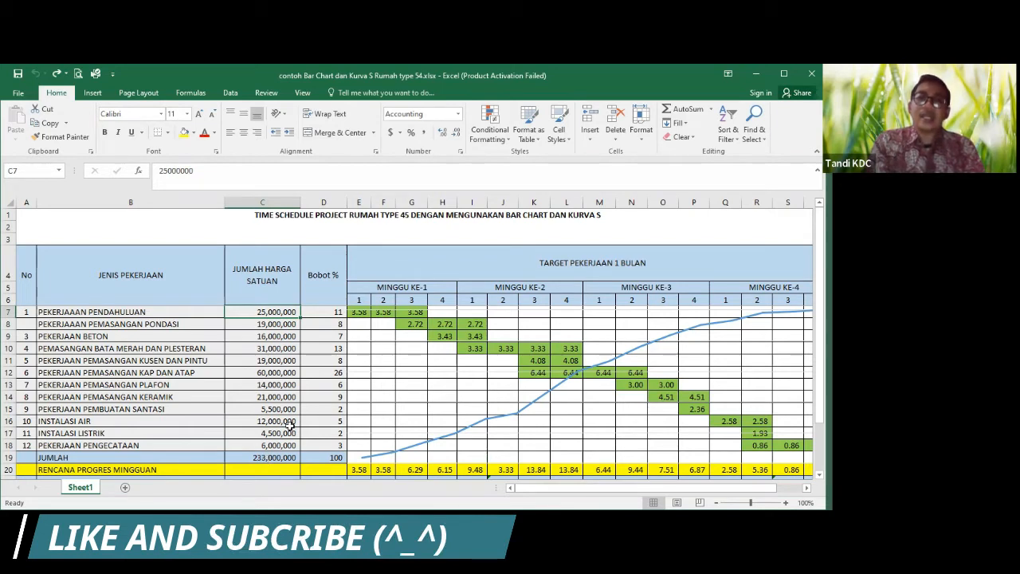
left_click(332, 311)
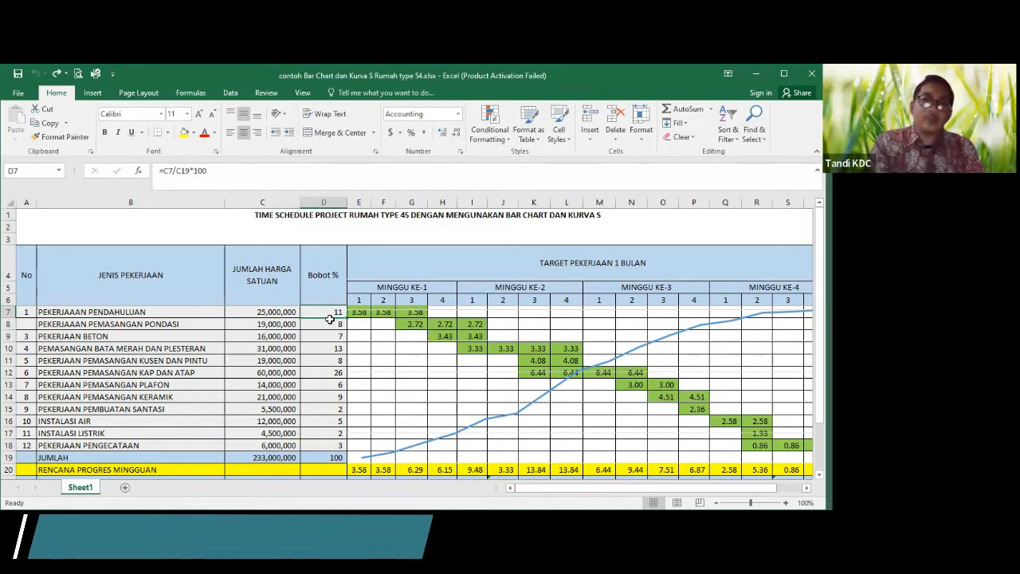
left_click(329, 324)
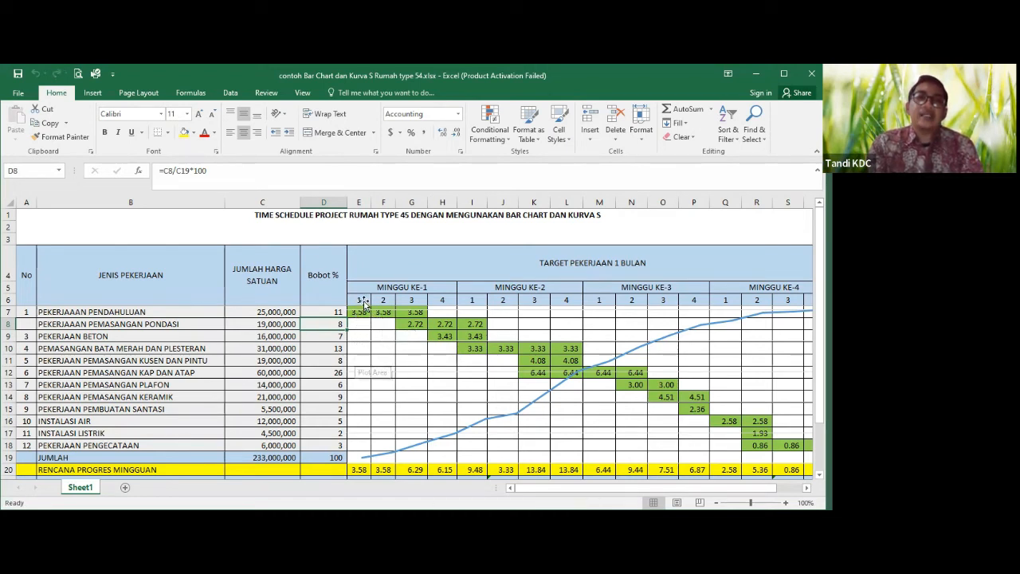
key("Up")
key("Right")
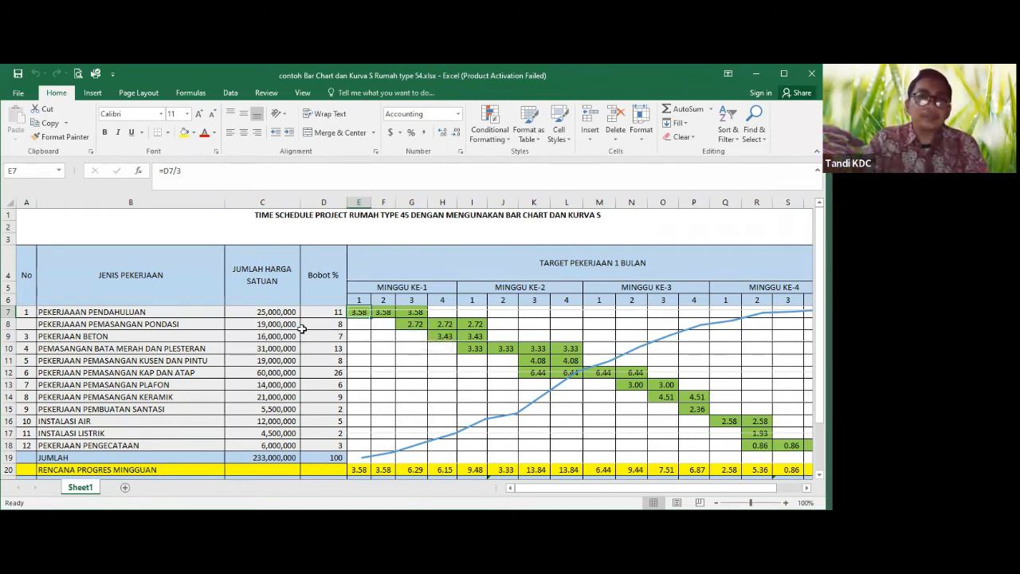
- Enter the missing item number 2 for PEKERJAAAN PEMASANGAN PONDASI in cell A8
left_click(30, 326)
type("2")
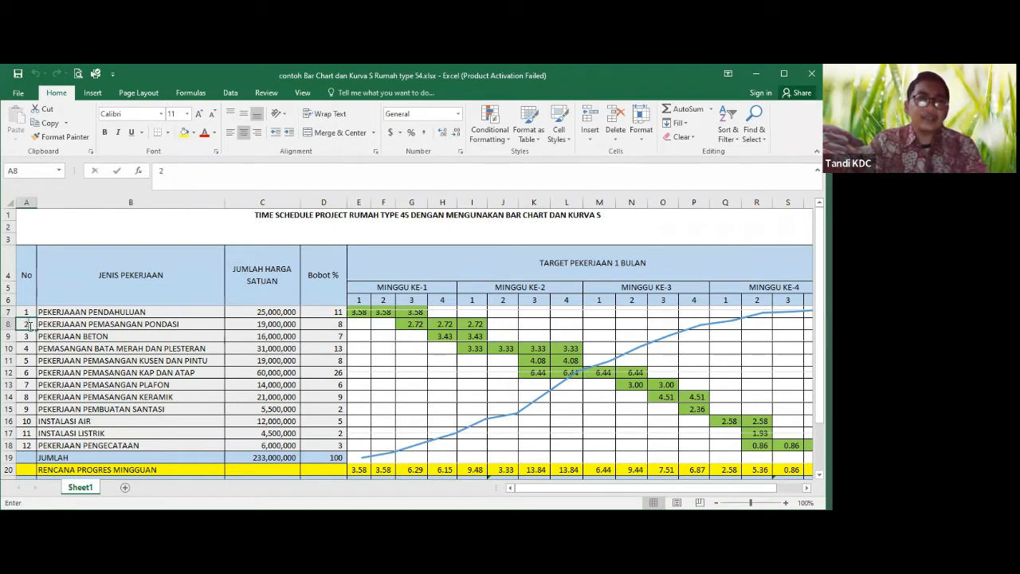
left_click(421, 358)
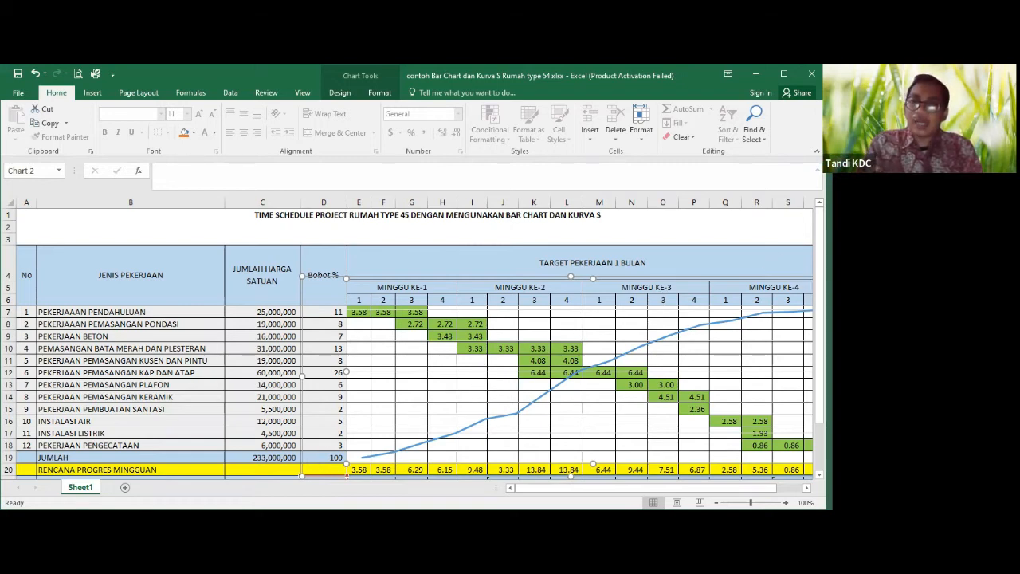
- Examine the S-curve's data series against the weekly and cumulative progress rows
scroll(414, 391, "down", 1)
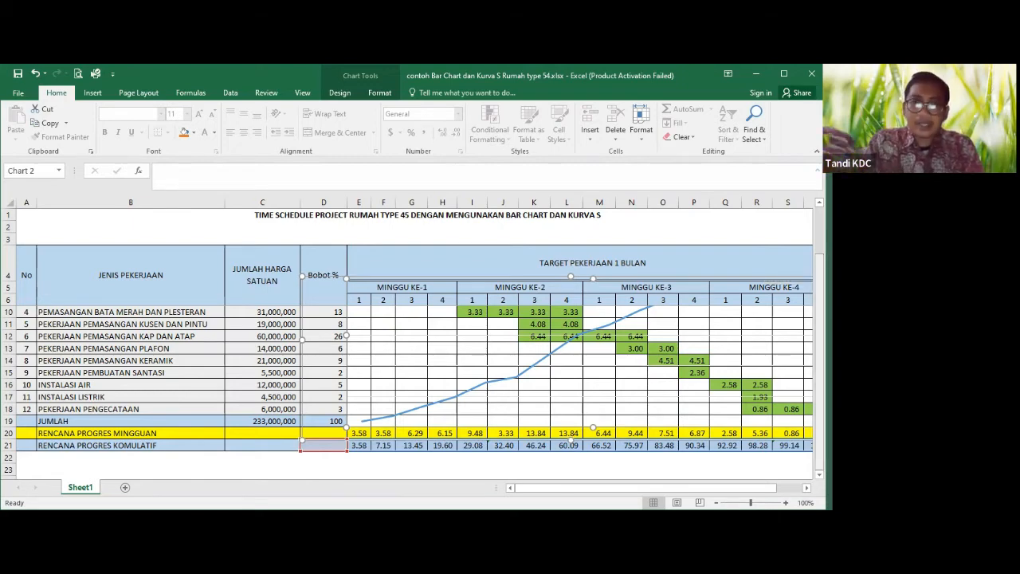
key("Down")
key("Up")
key("Down")
key("Down")
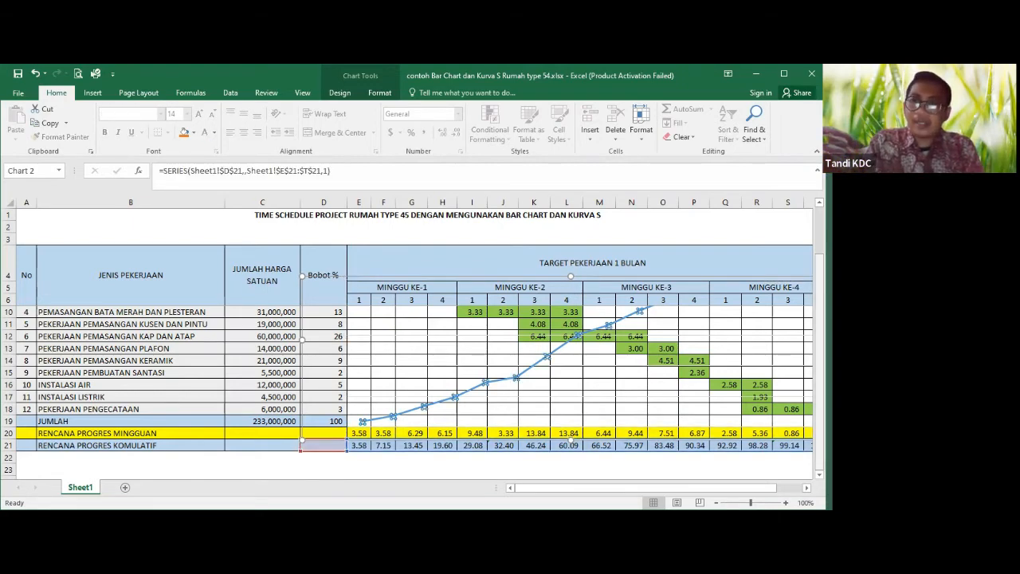
scroll(415, 383, "up", 1)
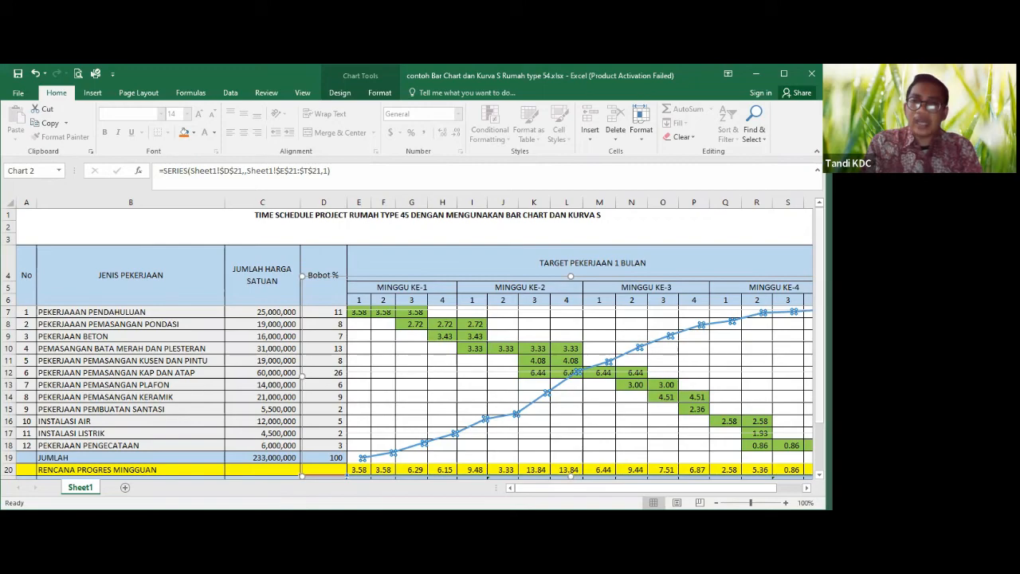
scroll(406, 391, "down", 1)
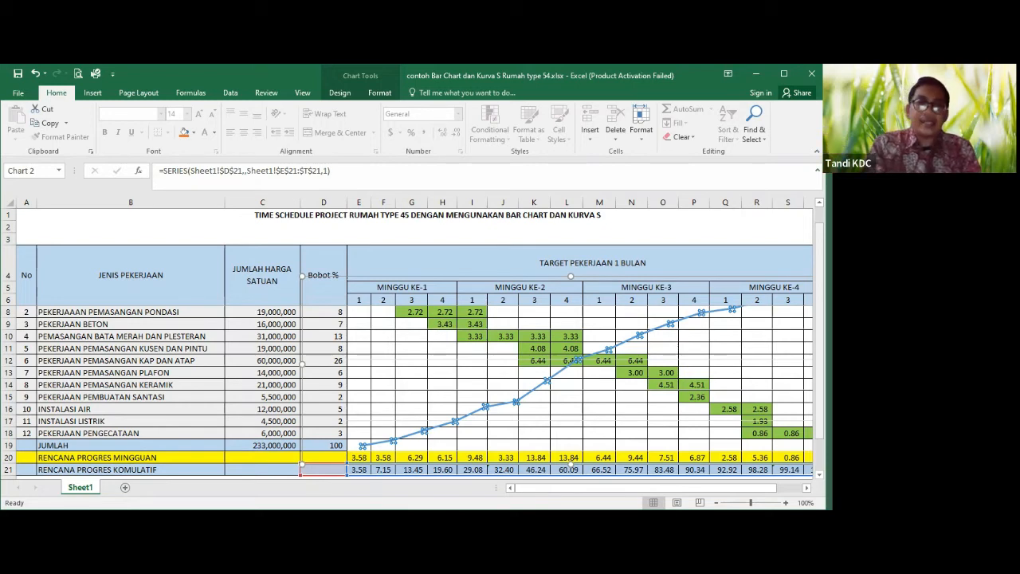
left_click(458, 445)
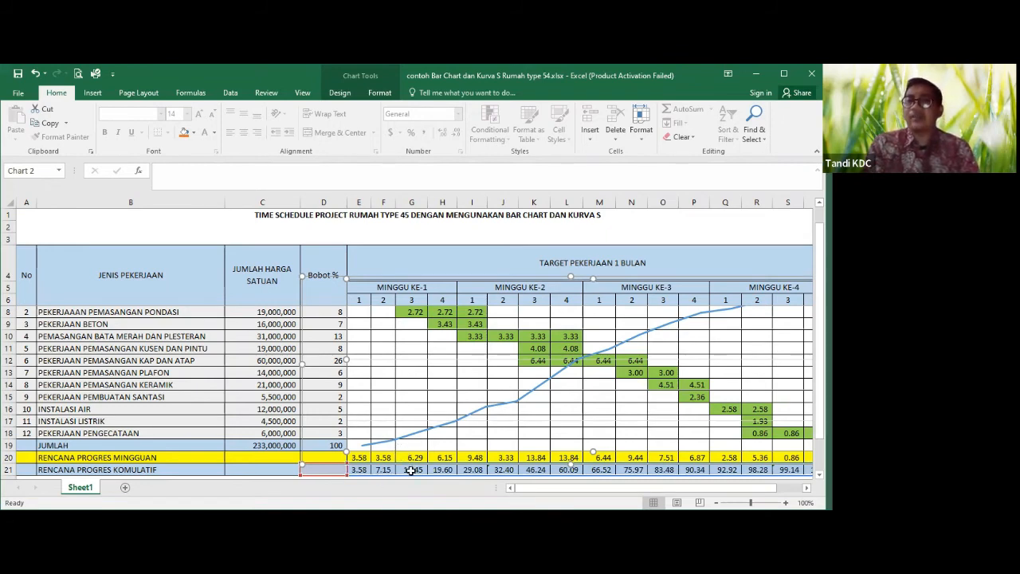
left_click(466, 458)
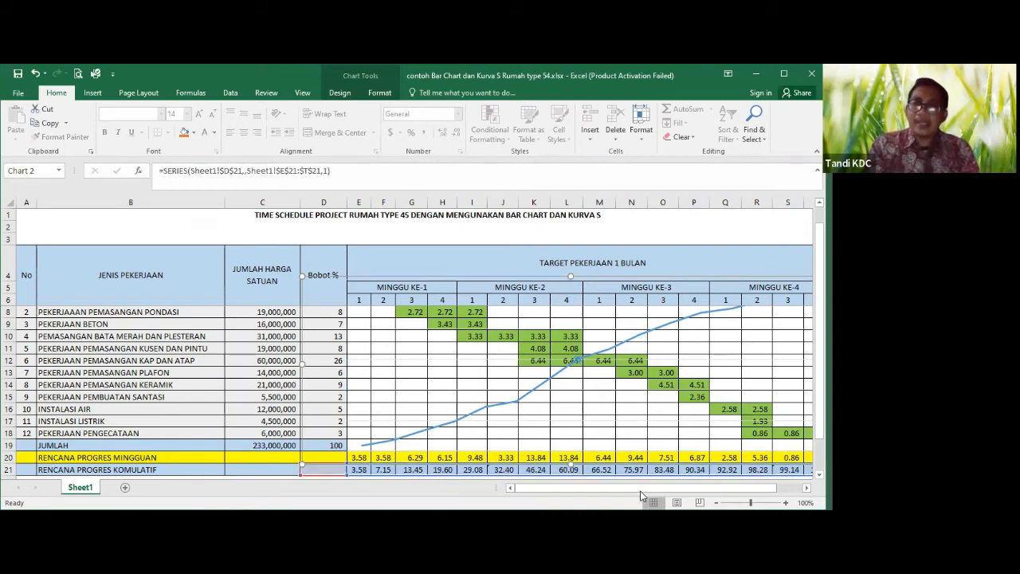
- Review the full four-week schedule through column T and read a point on the S-curve above the cumulative progress row
left_click_drag(676, 497, 672, 494)
left_click(687, 425)
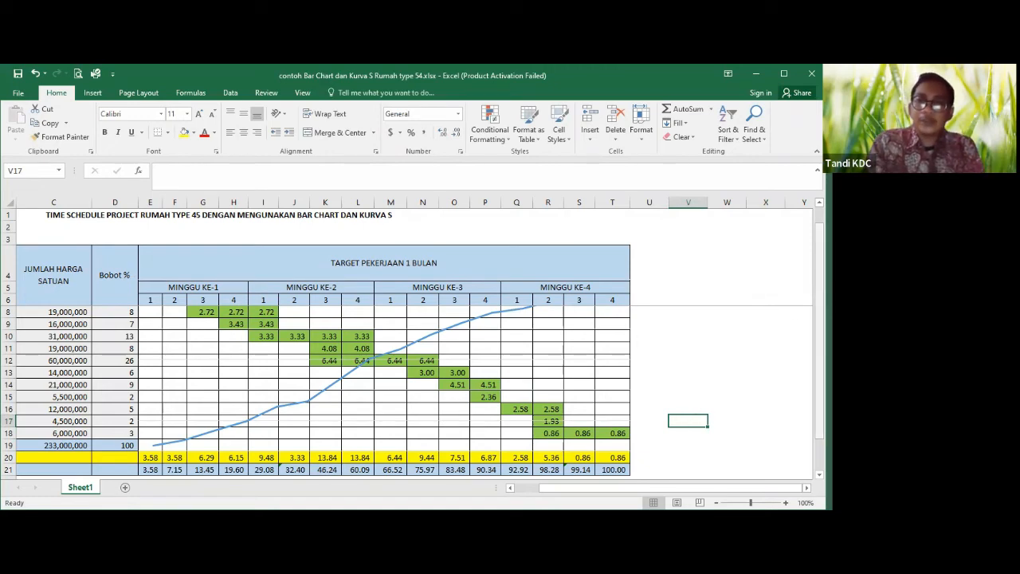
left_click_drag(820, 263, 819, 281)
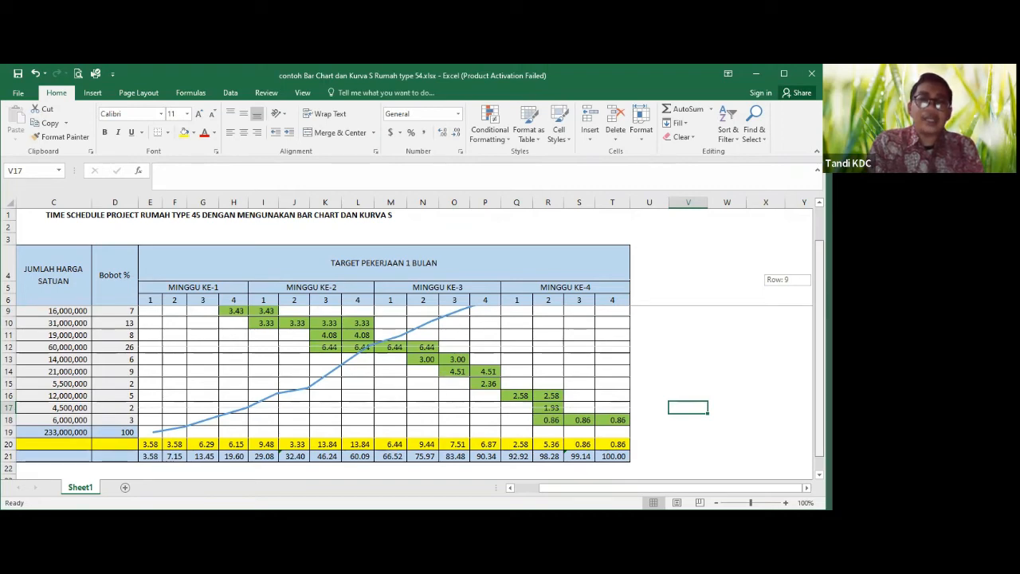
left_click_drag(820, 307, 820, 278)
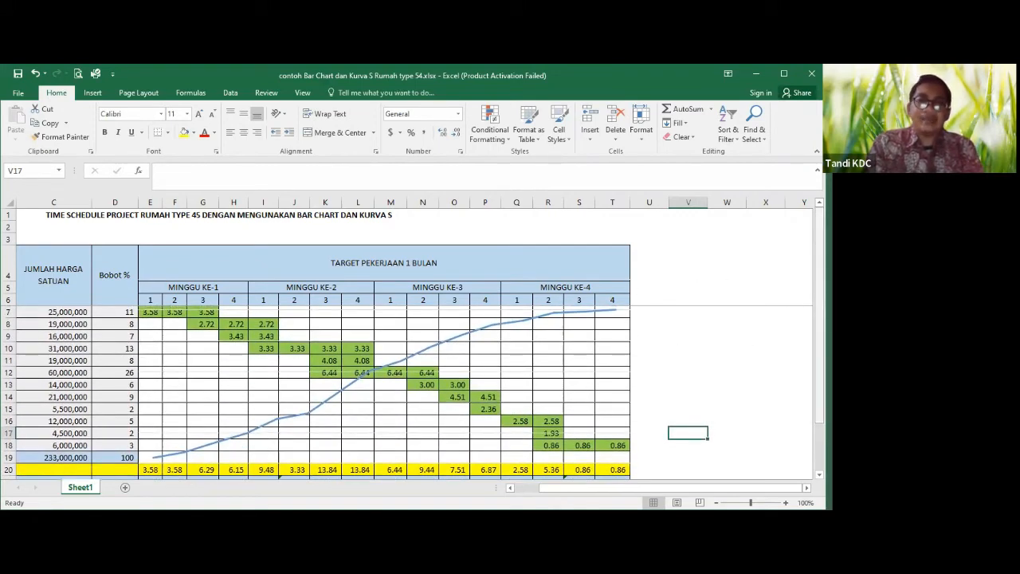
left_click_drag(819, 230, 820, 256)
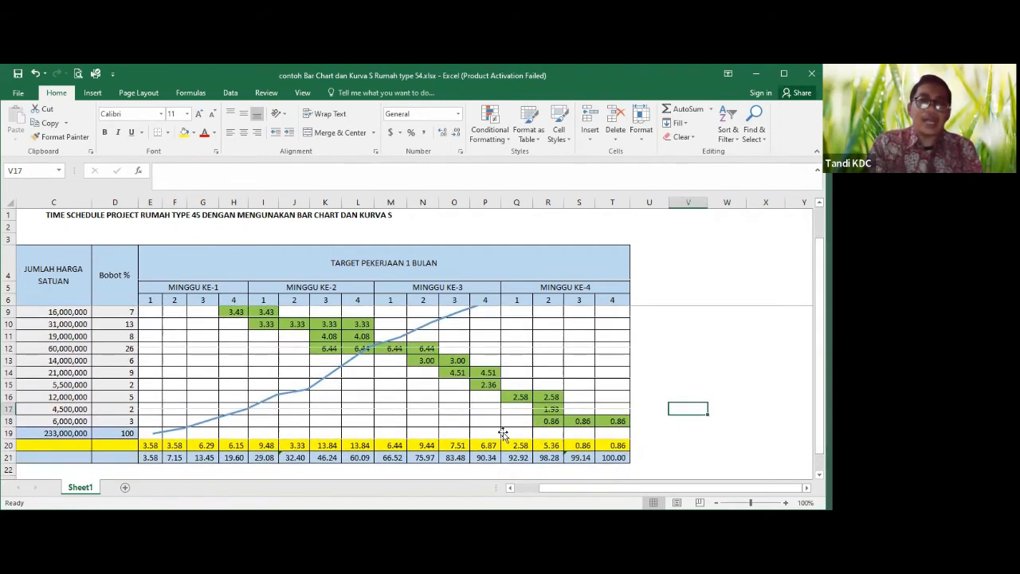
left_click(424, 471)
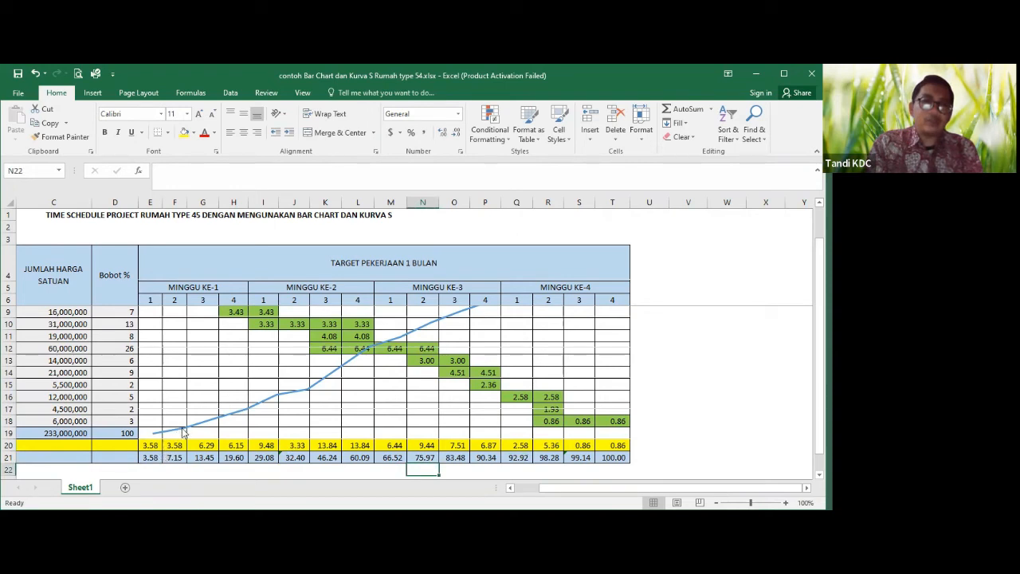
mouse_move(192, 429)
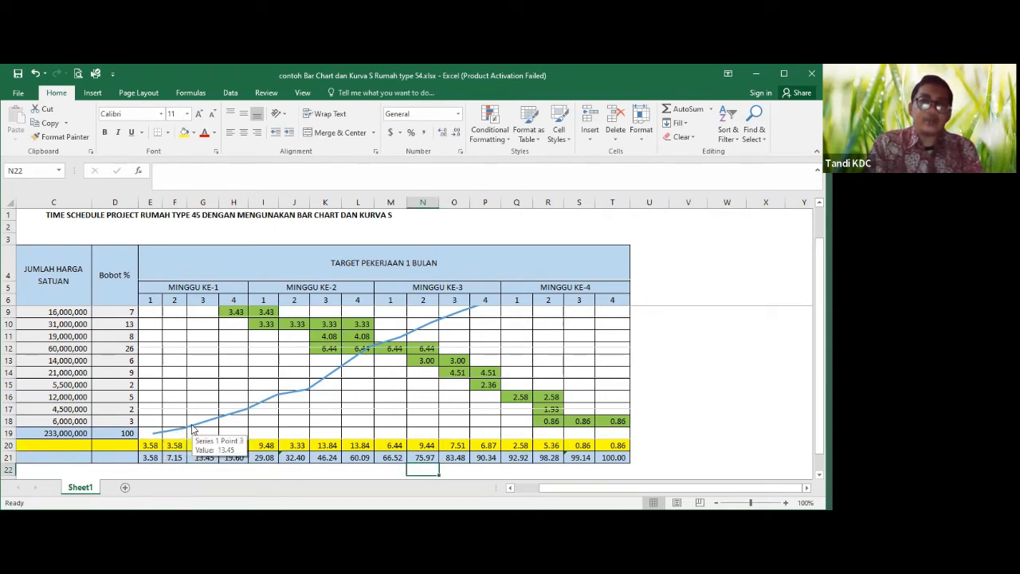
- Insert a 2-D Stacked Line chart from the cumulative progress values in E21:T21
left_click(159, 459)
key("shift+Right")
key("shift+Right")
key("shift+Right")
key("shift+Right")
key("shift+Right")
key("shift+Right")
key("shift+Right")
key("shift+Right")
key("shift+Right")
key("shift+Right")
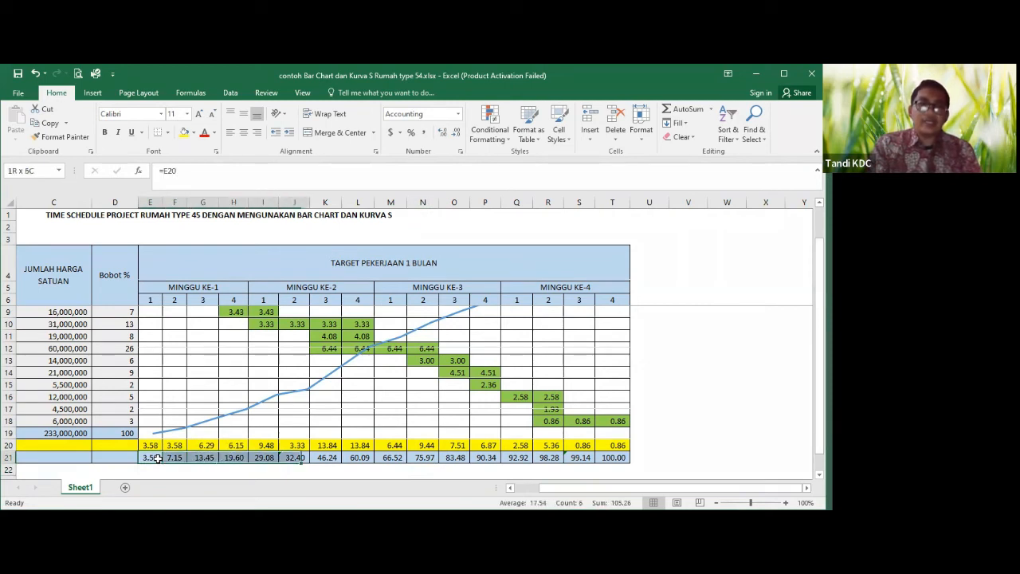
key("shift+Right")
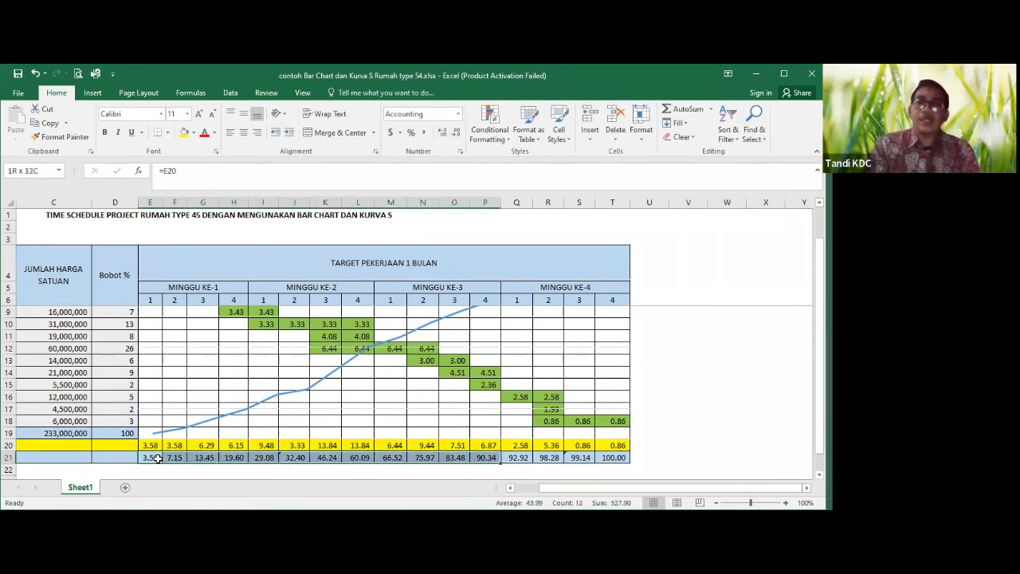
key("ctrl+shift+Right")
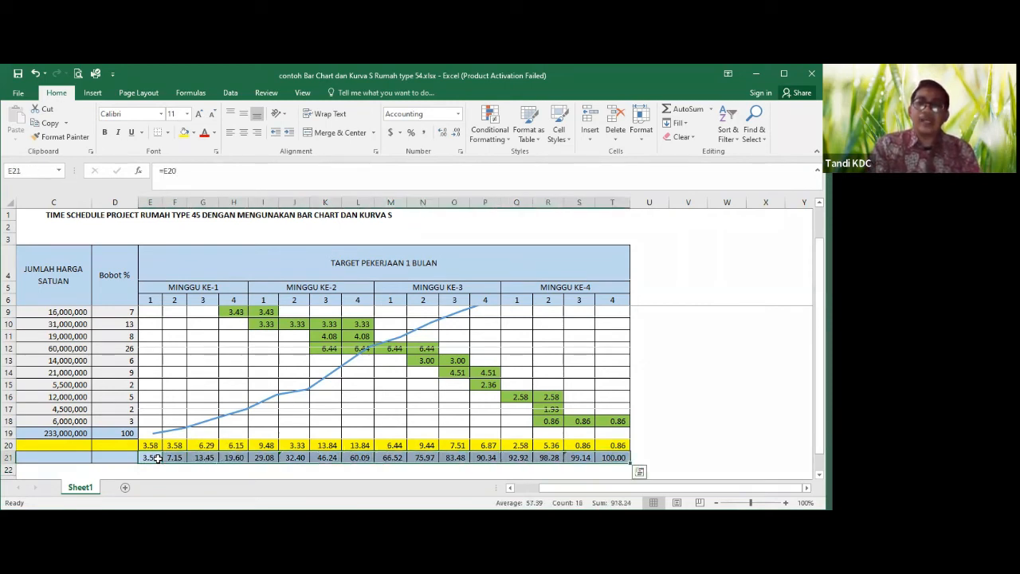
left_click(304, 93)
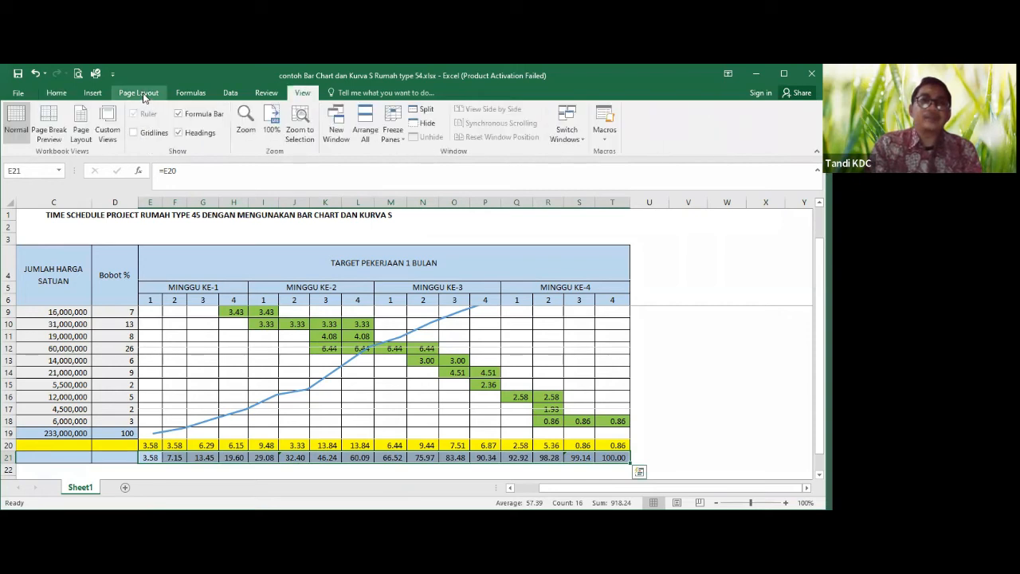
left_click(138, 92)
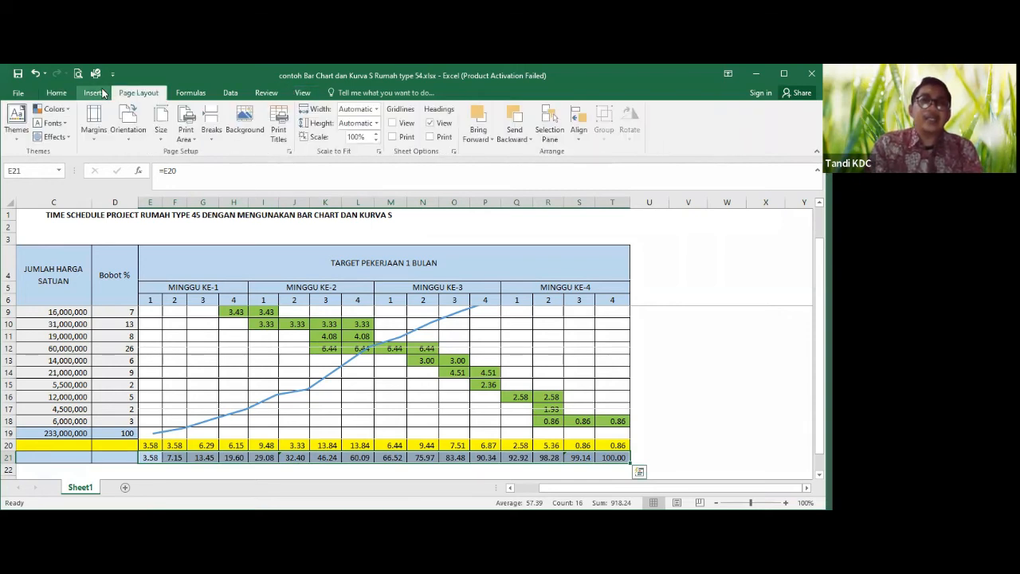
left_click(93, 93)
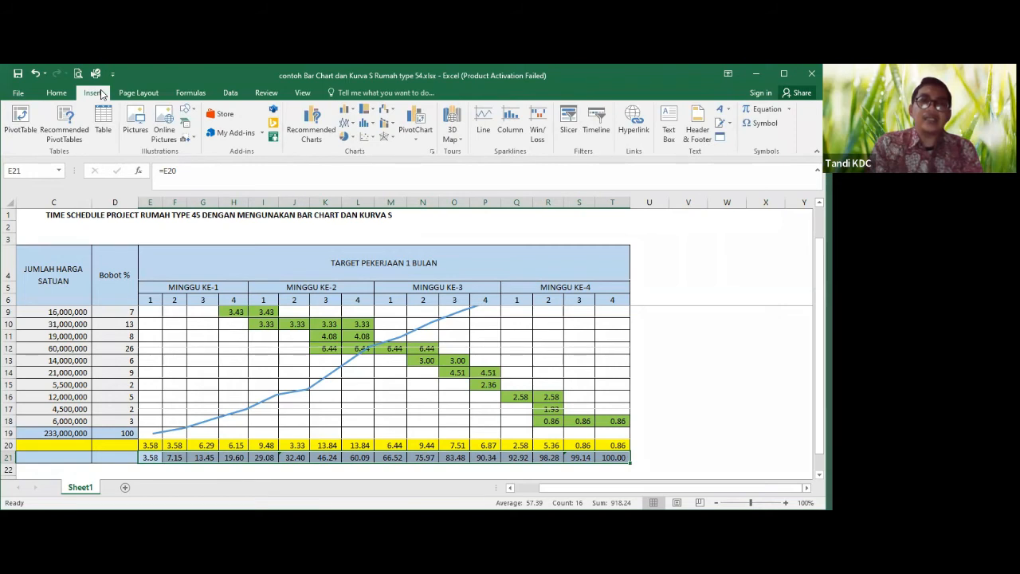
left_click(345, 124)
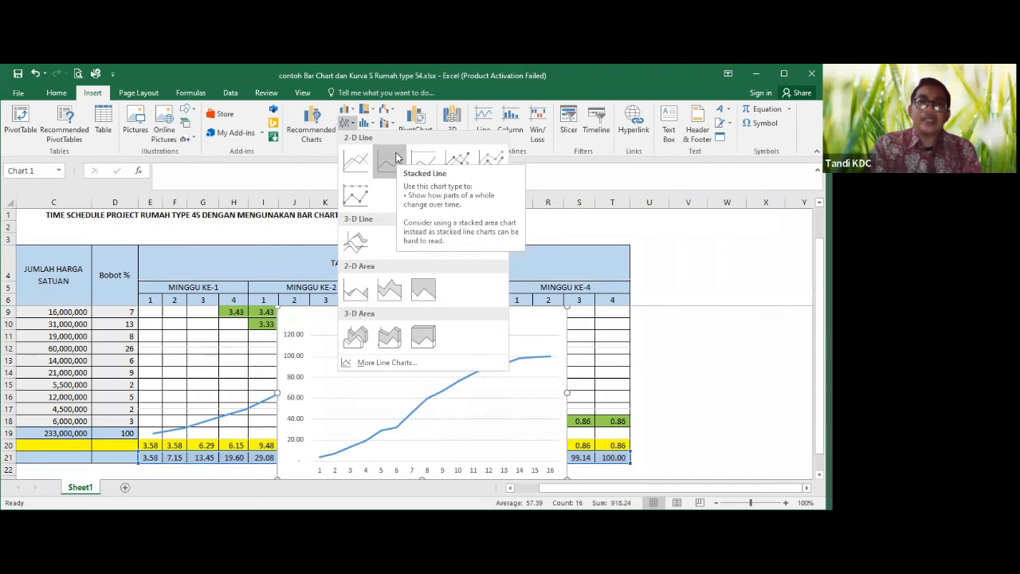
left_click(396, 157)
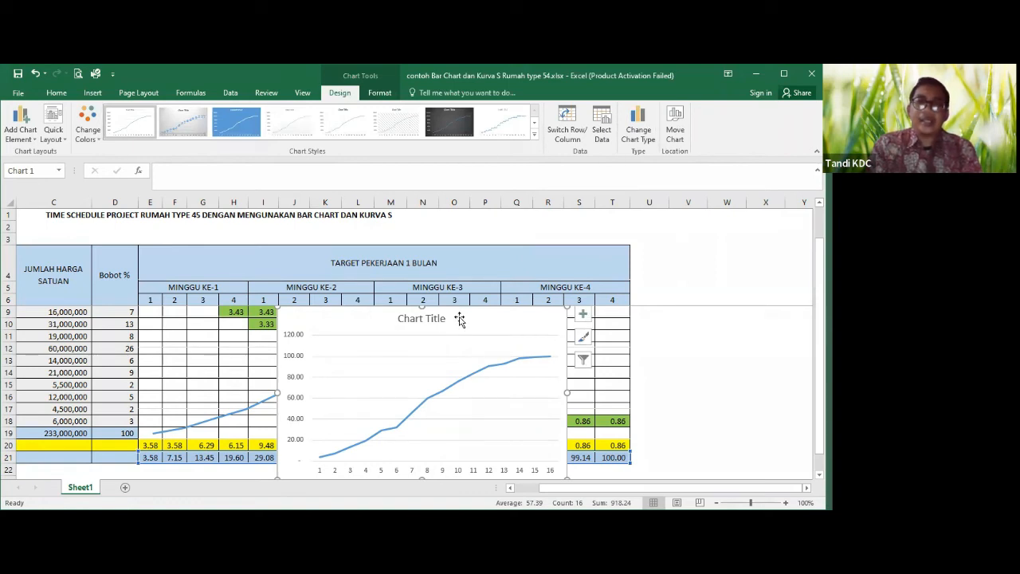
- Delete the newly inserted line chart, leaving the original S-curve over the schedule
key("Delete")
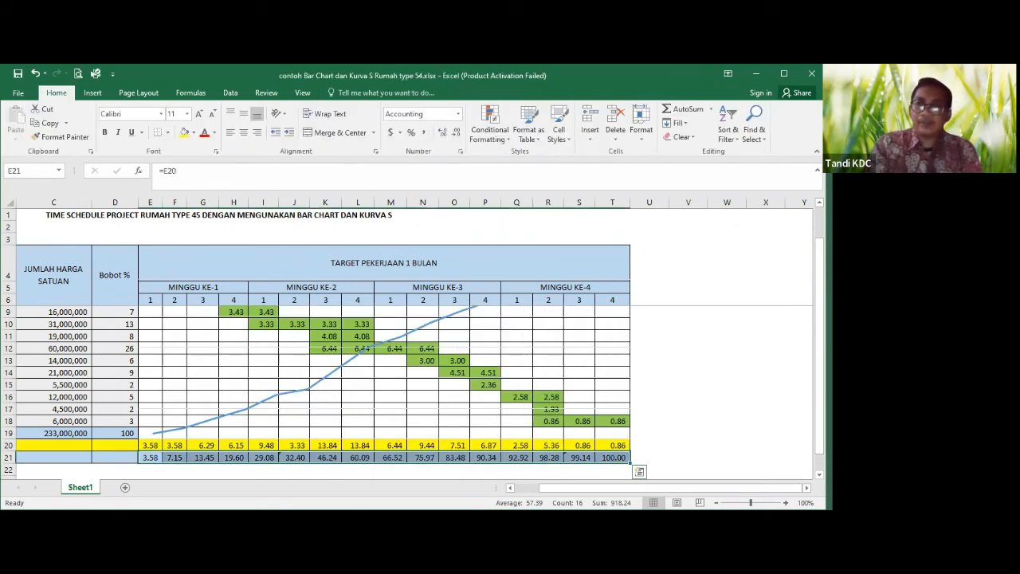
scroll(331, 382, "up", 1)
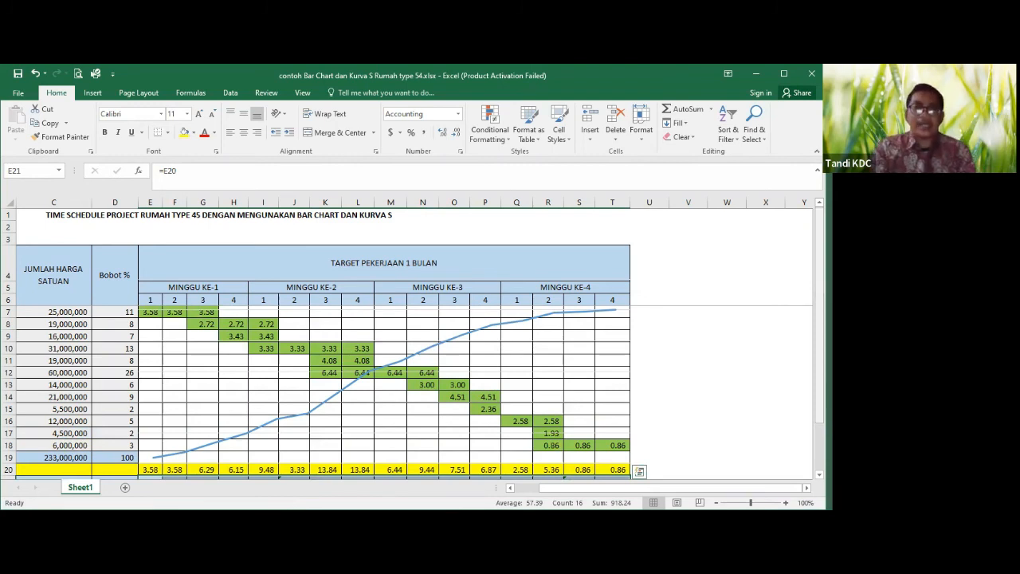
left_click(696, 388)
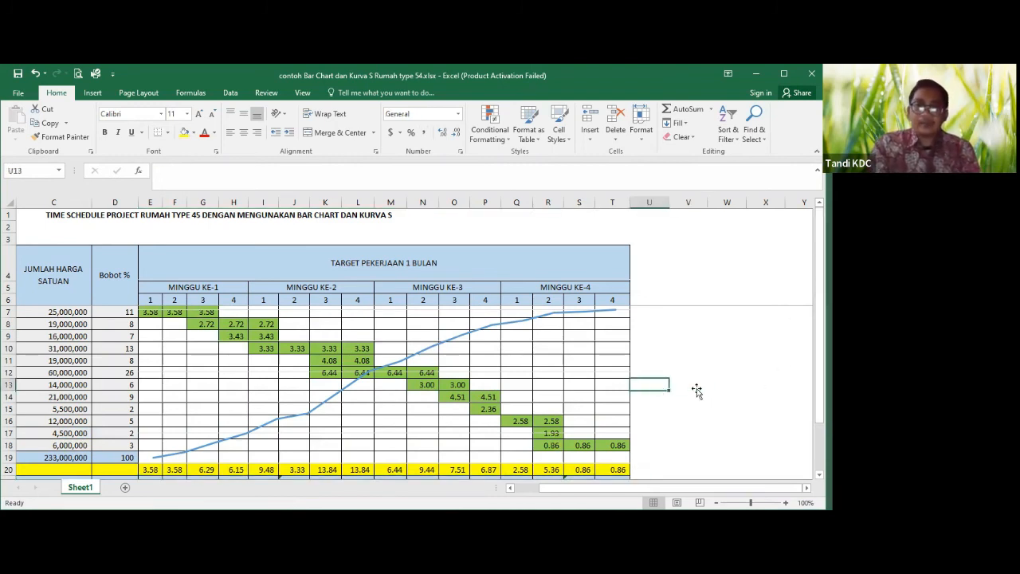
key("Left")
key("Left")
key("Left")
key("Left")
key("Left")
key("Left")
key("Left")
key("Left")
key("Left")
key("Left")
key("Left")
key("Left")
key("Left")
key("Left")
key("Left")
key("Left")
key("Left")
key("Left")
key("Left")
key("Left")
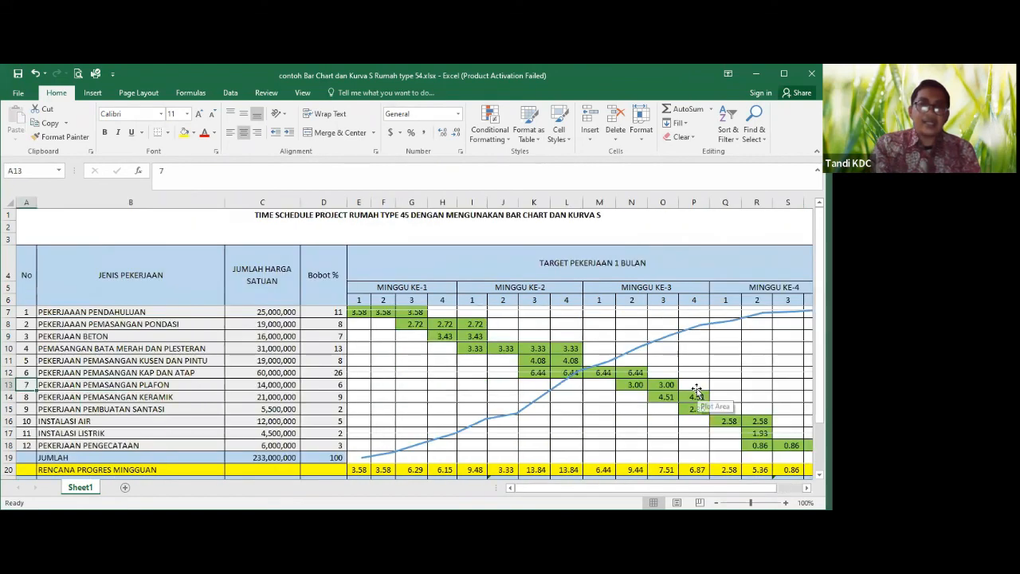